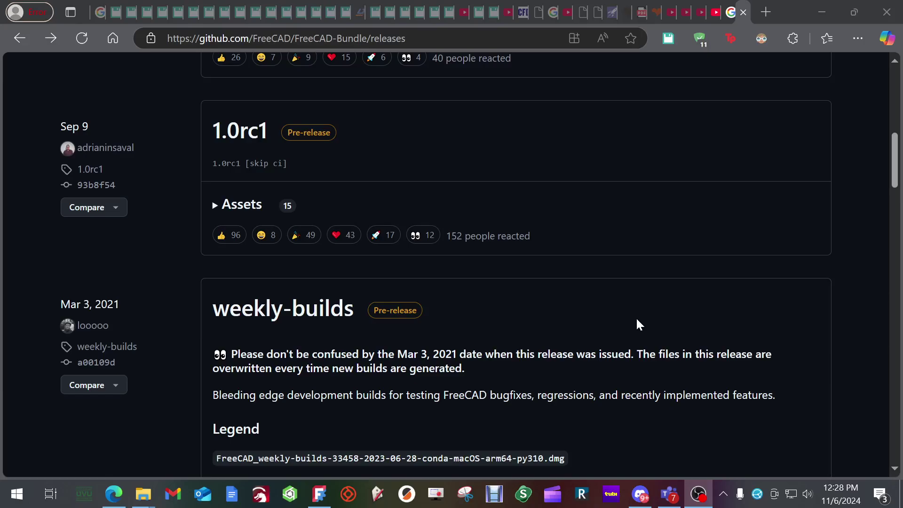
Open the weekly-builds release on GitHub and scroll down to its Assets list of build files.
scroll(638, 320, up, 10)
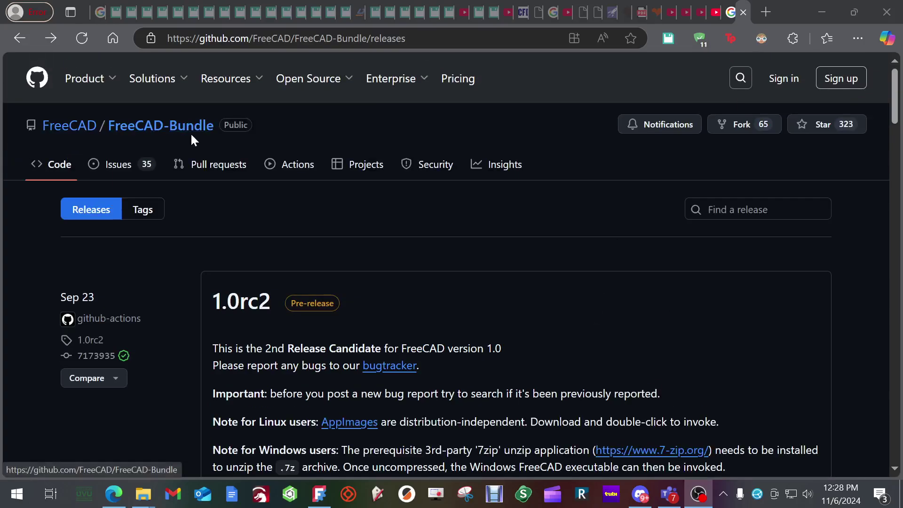
mouse_move(254, 79)
scroll(650, 311, down, 1)
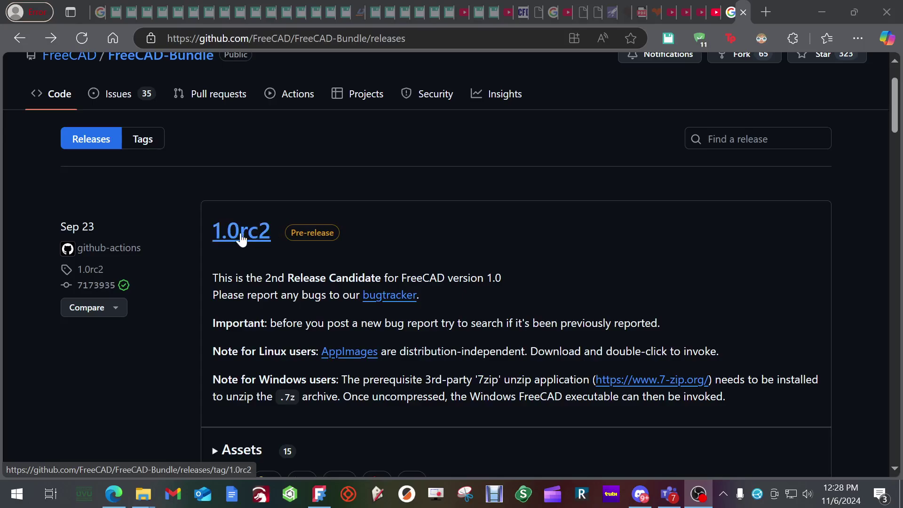
scroll(298, 238, down, 8)
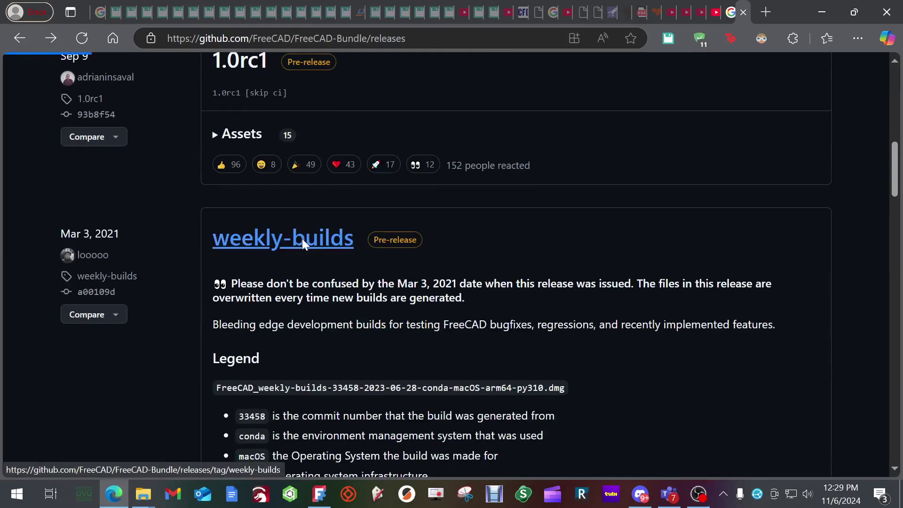
click(303, 238)
scroll(501, 261, down, 5)
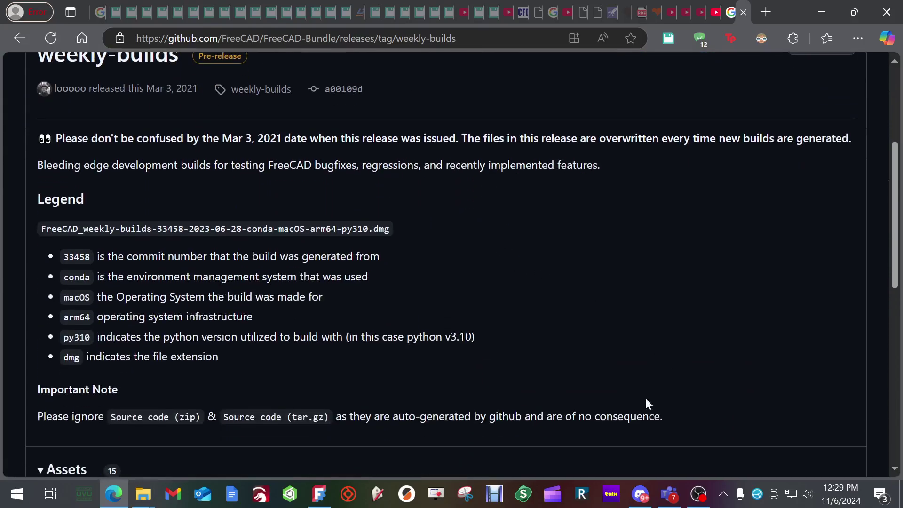
scroll(192, 328, down, 5)
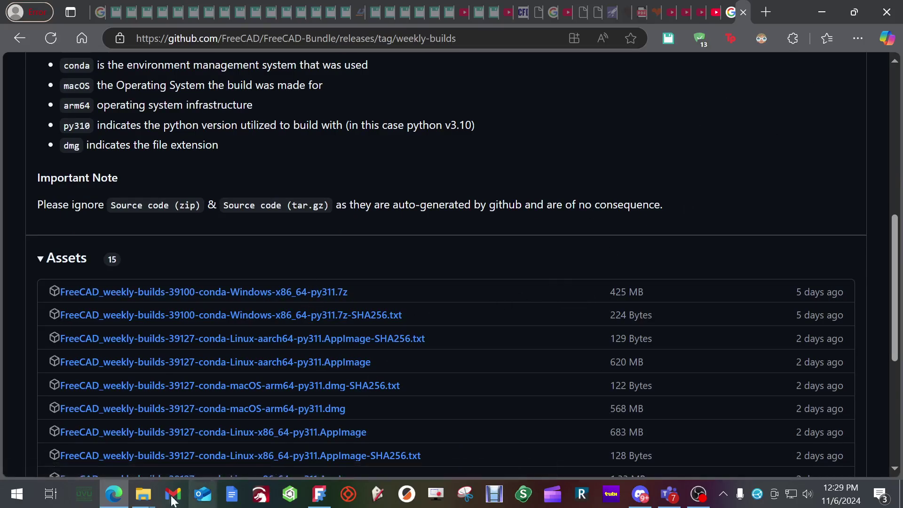
Open the bin folder of the extracted FreeCAD weekly build and jump to the f entries.
mouse_move(143, 502)
click(76, 437)
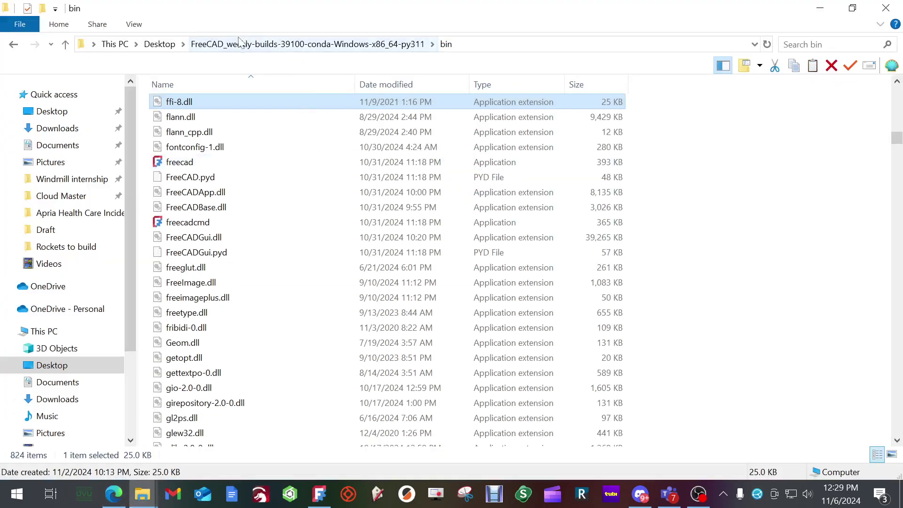
click(226, 45)
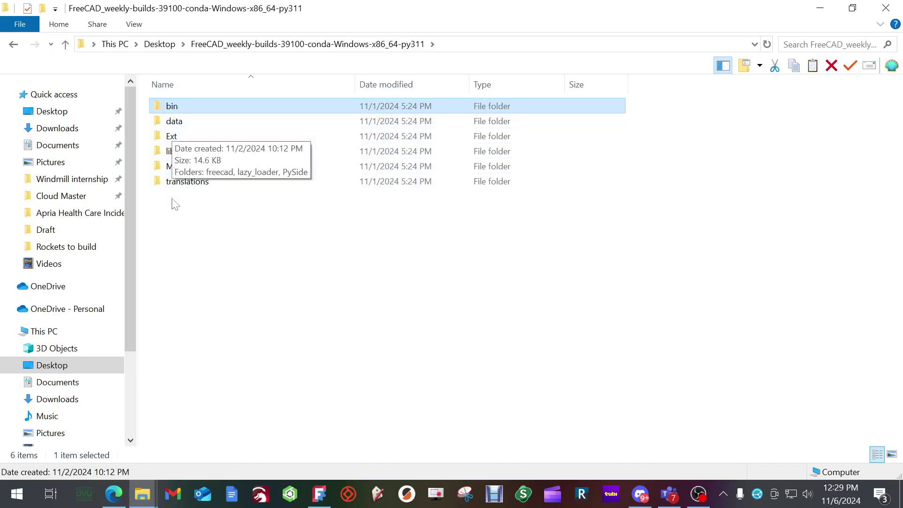
double_click(196, 108)
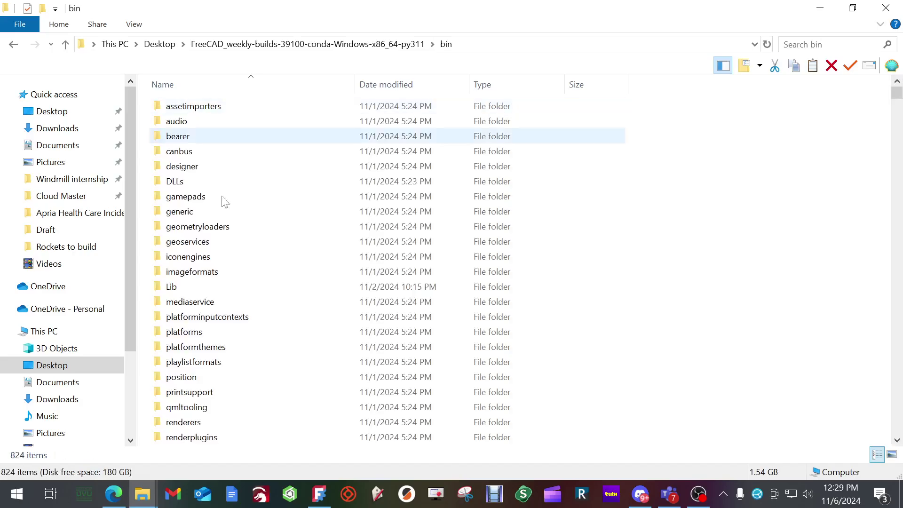
click(210, 242)
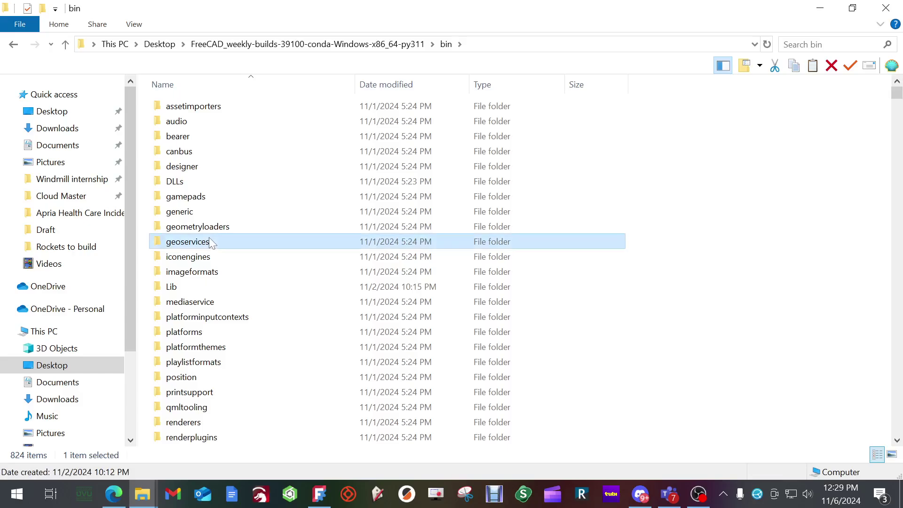
key(f)
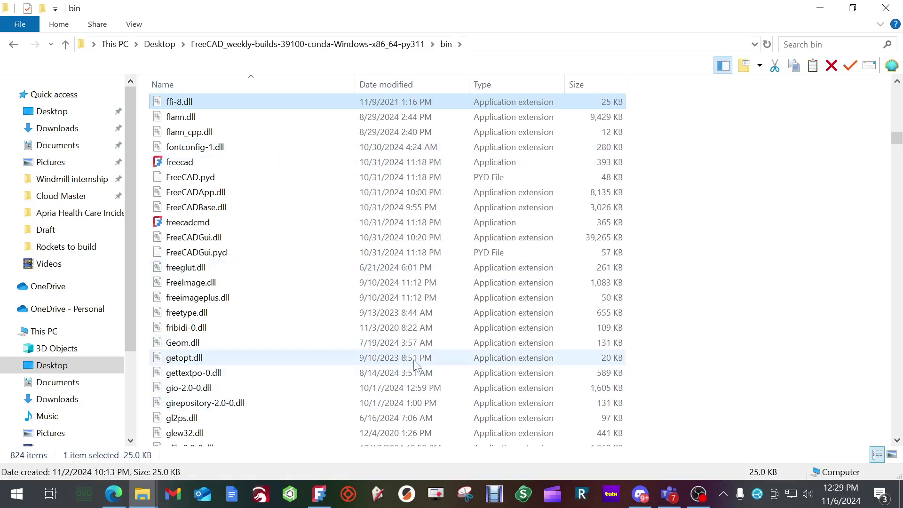
Switch to FreeCAD showing the practice part, opening Edit > Preferences and closing it unchanged.
click(319, 494)
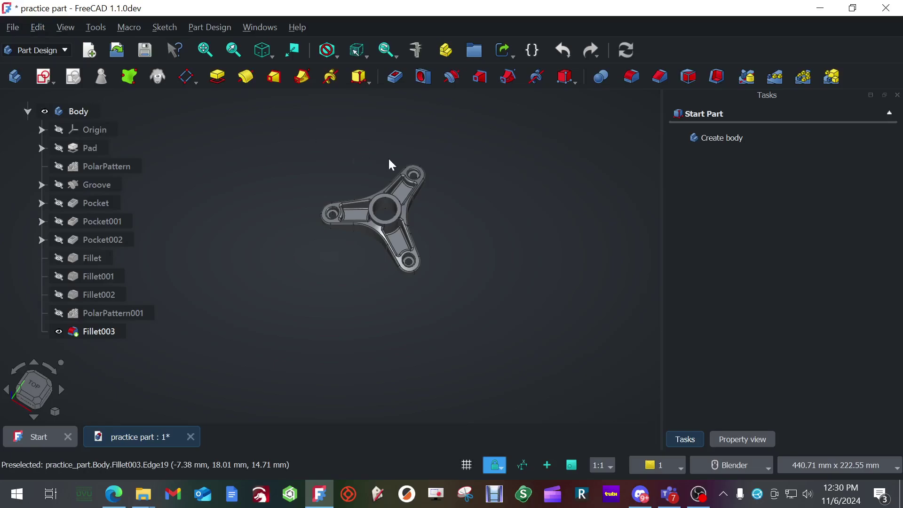
click(45, 29)
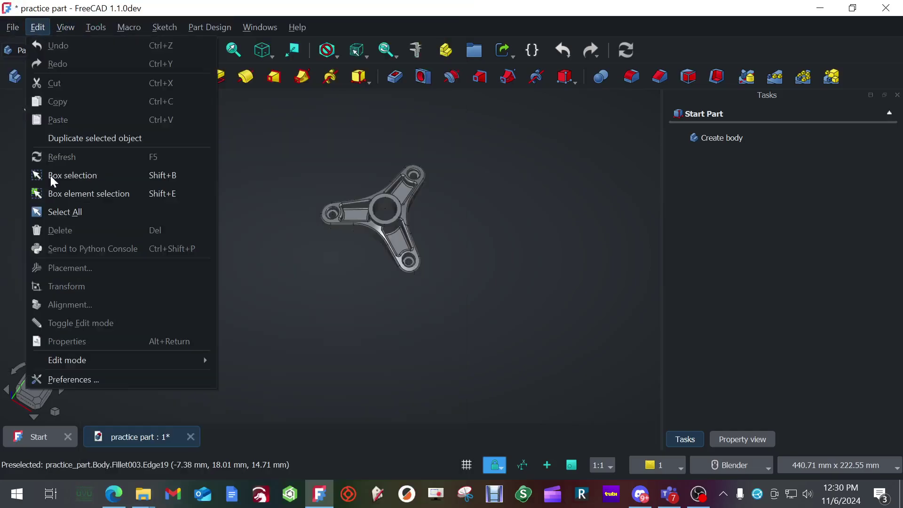
click(69, 377)
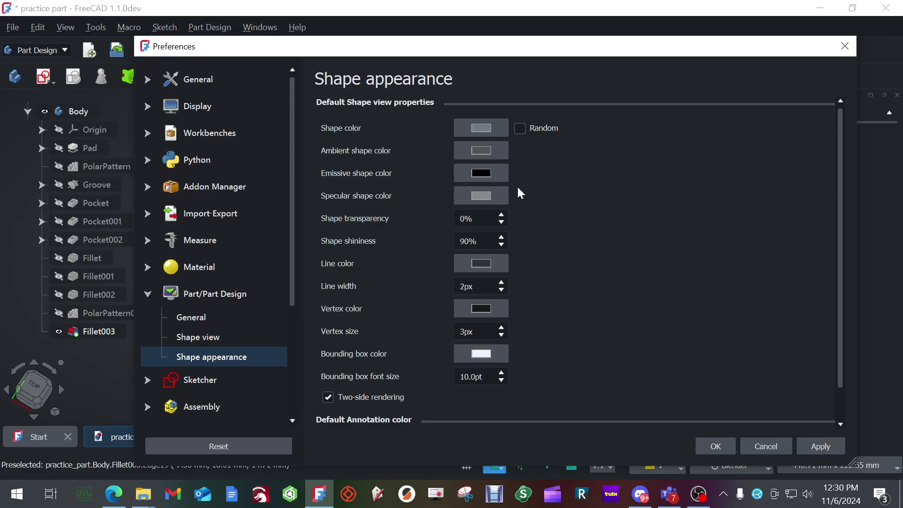
key(Escape)
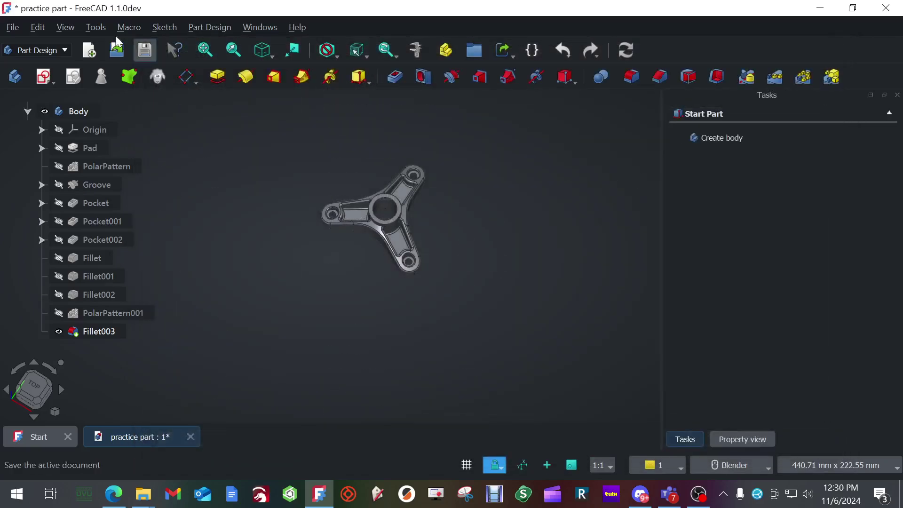
click(95, 23)
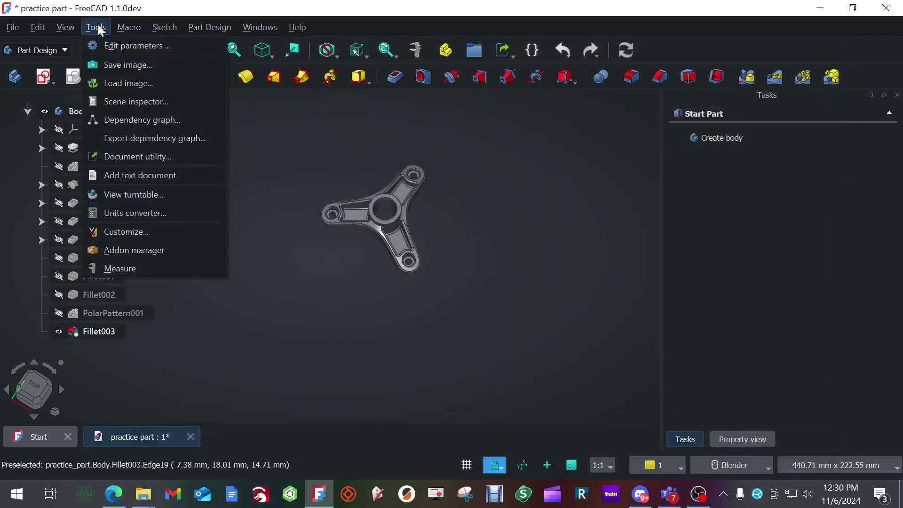
click(147, 254)
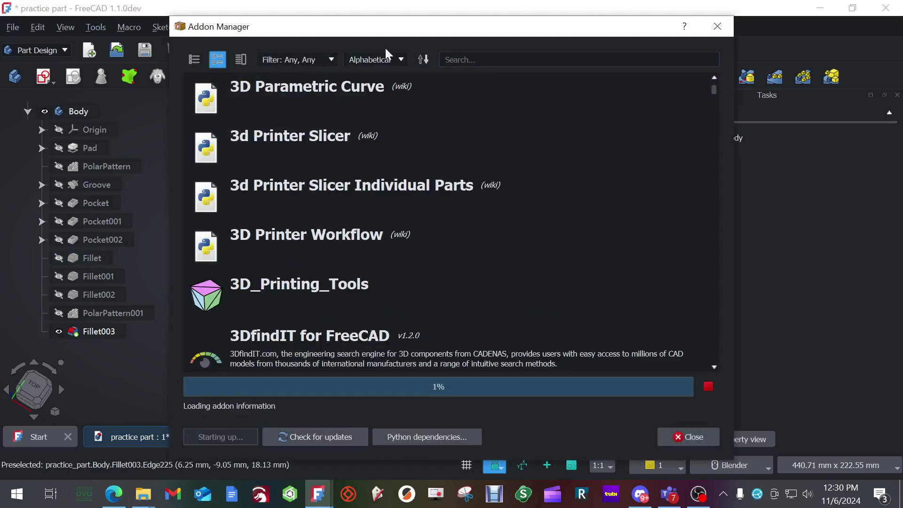
click(325, 60)
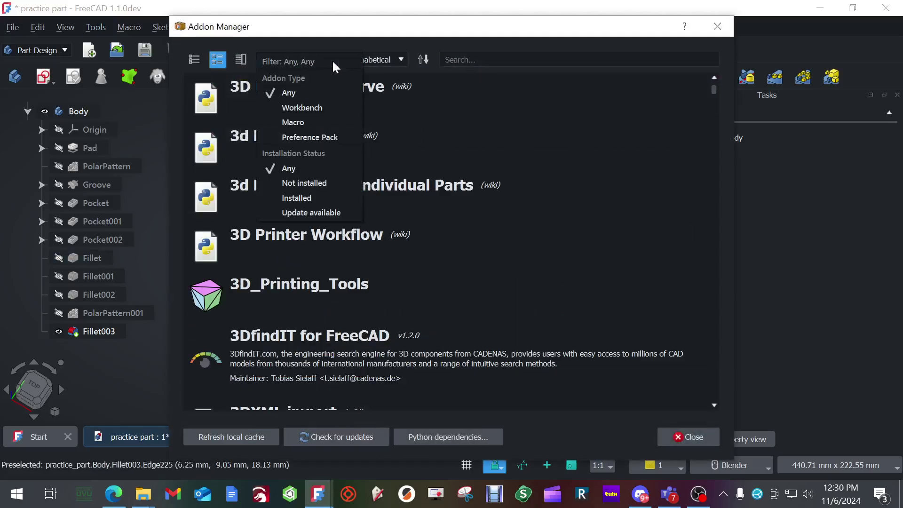
click(563, 65)
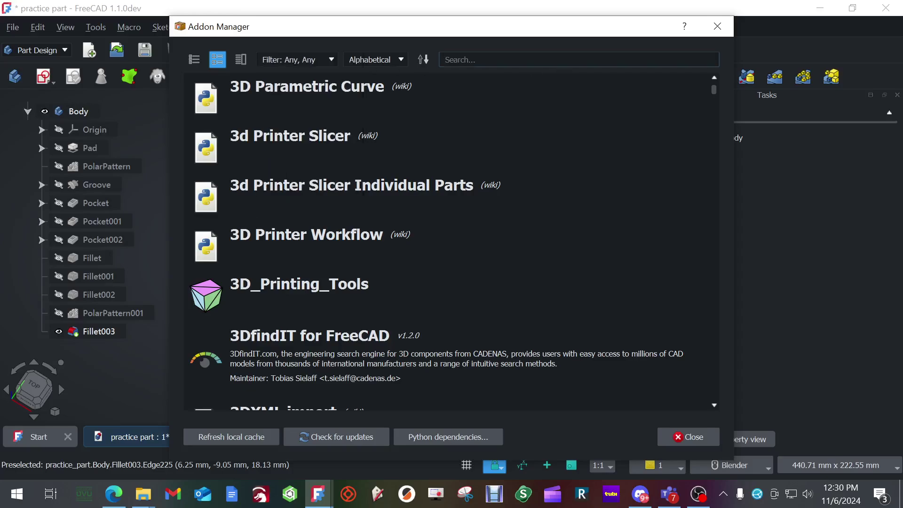
text(open)
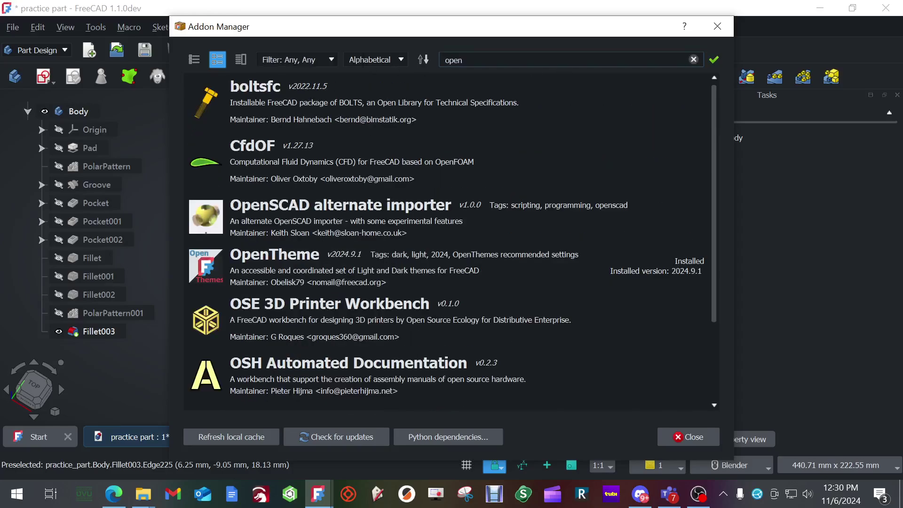
click(269, 264)
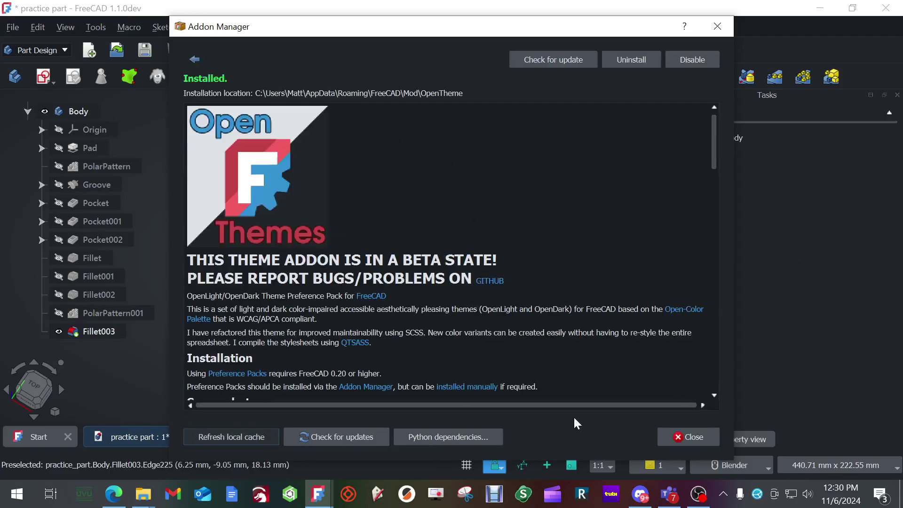
click(690, 434)
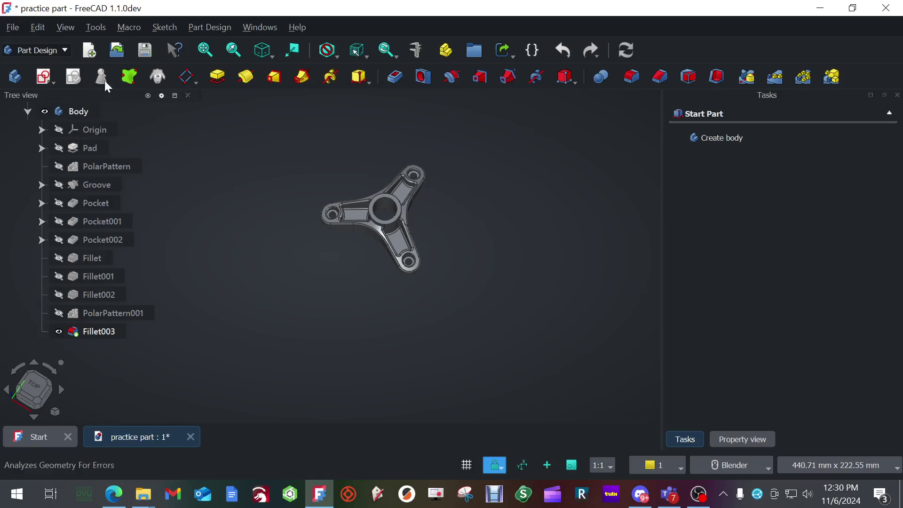
Open Preferences at Part/Part Design Shape appearance, opening the Line color picker and cancelling it.
click(40, 28)
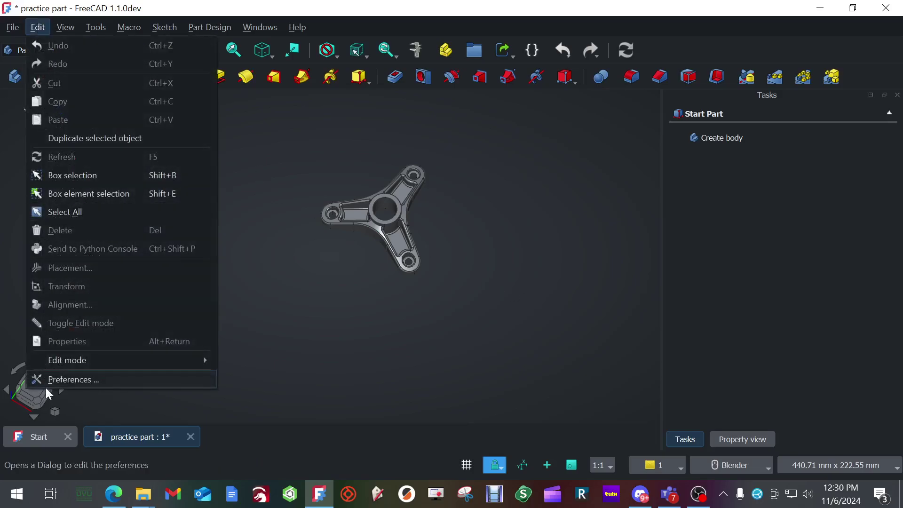
click(70, 379)
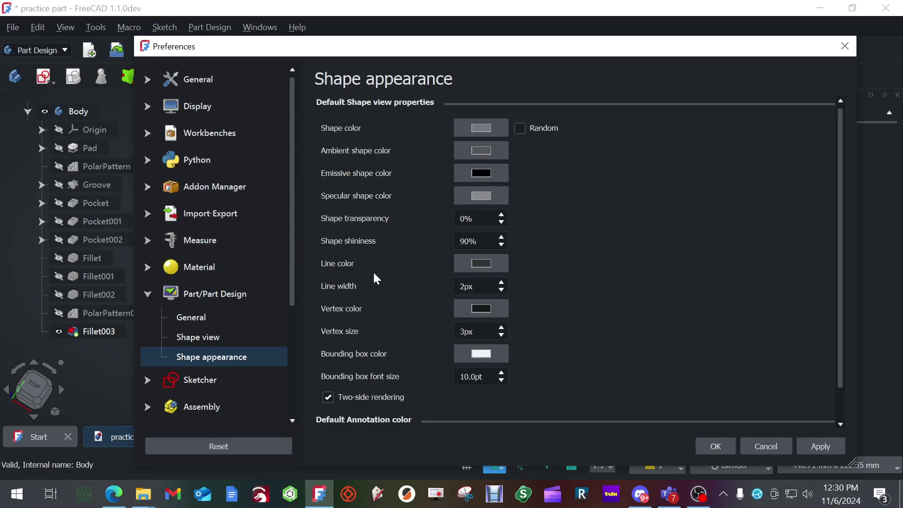
click(468, 264)
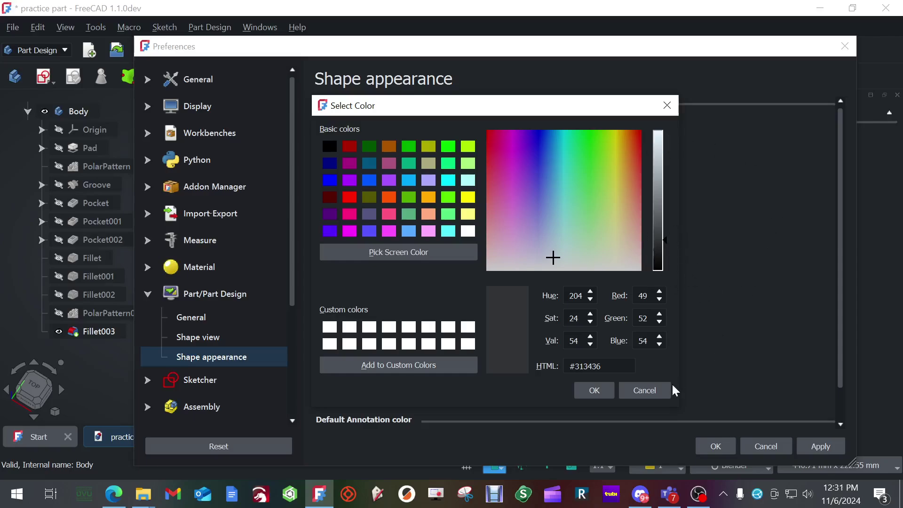
click(633, 390)
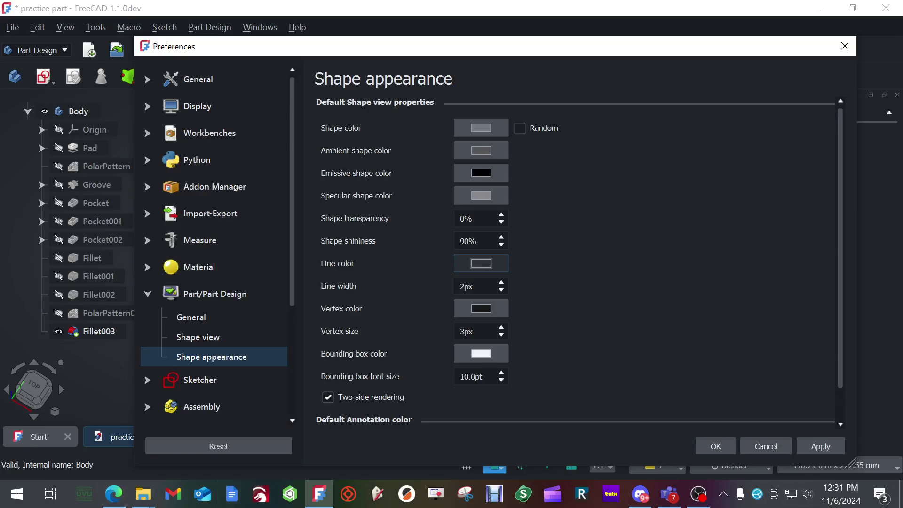
Apply the OpenPreferences preference pack on the General page, giving the OpenDark theme.
click(198, 79)
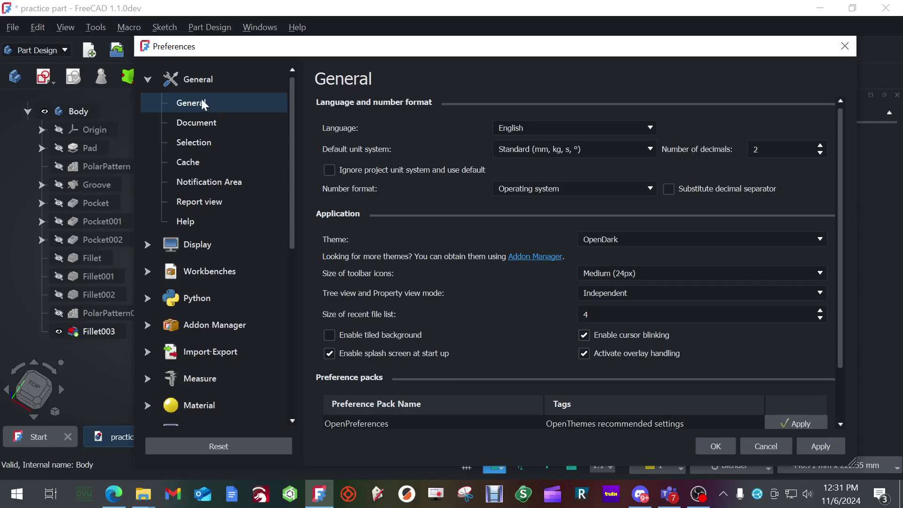
scroll(555, 348, down, 2)
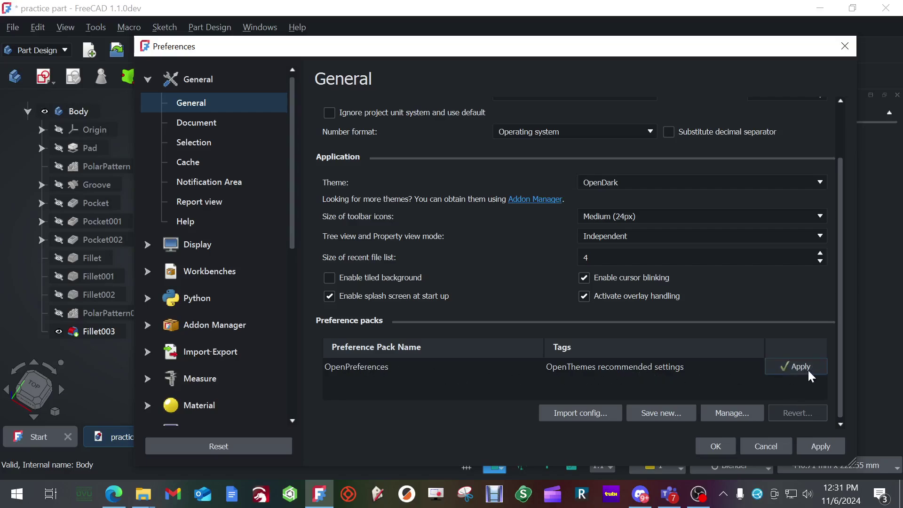
click(830, 444)
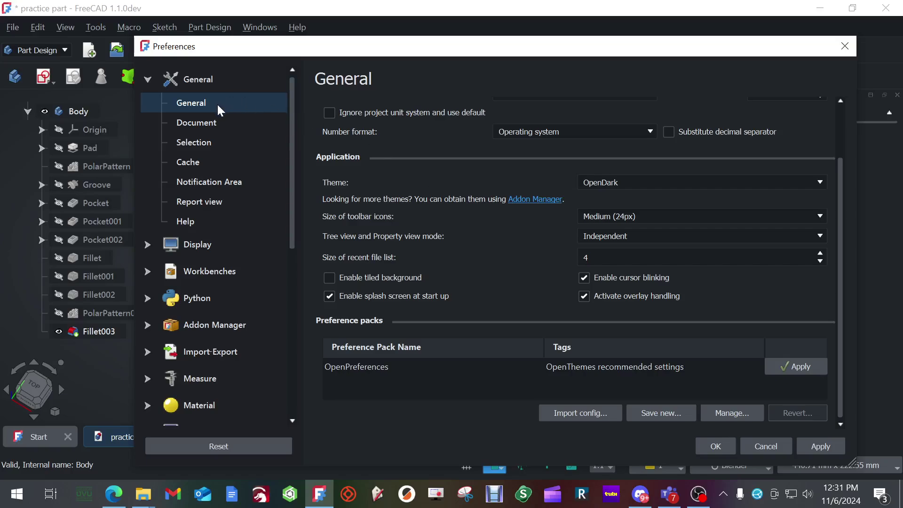
Expand Display and view the Navigation page with its cube and Blender 3D settings.
click(148, 243)
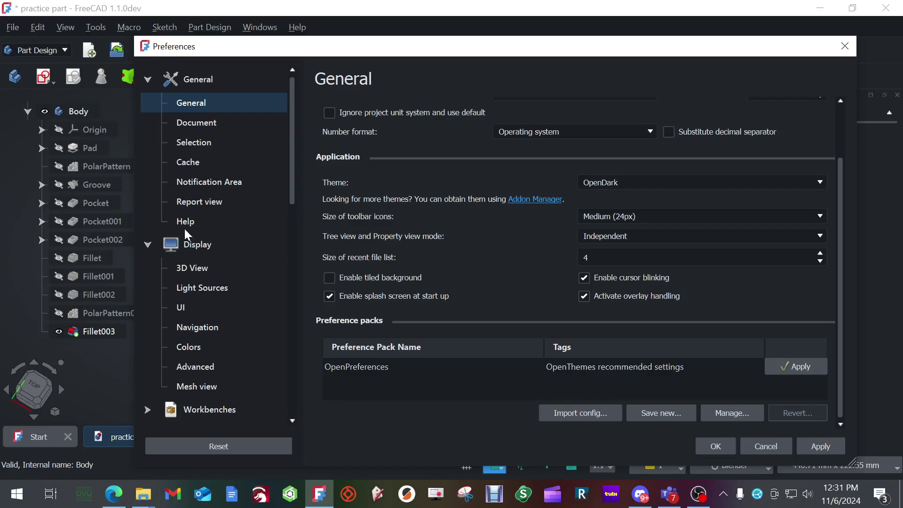
click(204, 324)
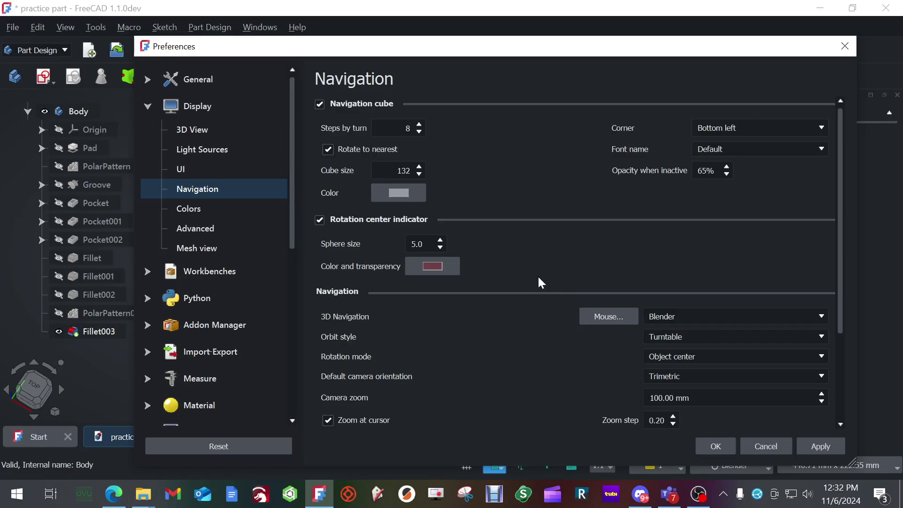
View the Available Workbenches page and drag the Preferences window fully back into view.
click(209, 272)
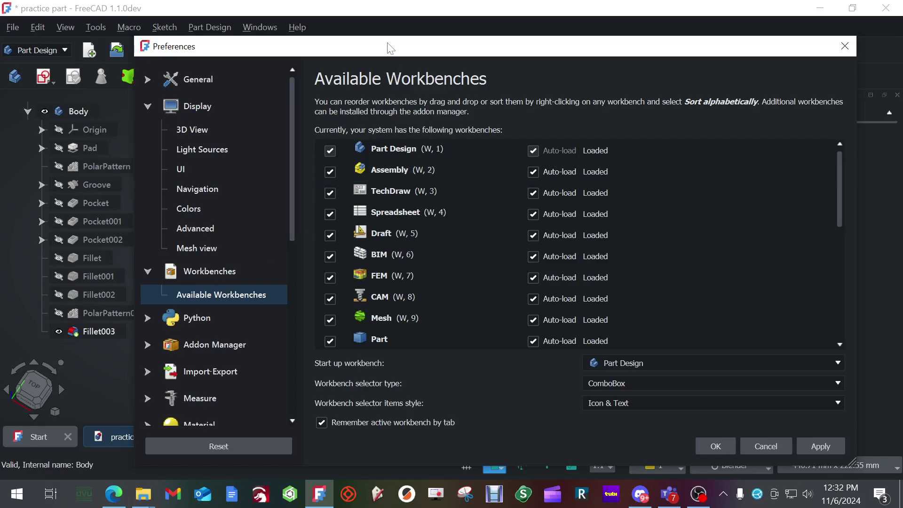
drag(388, 47, 466, 100)
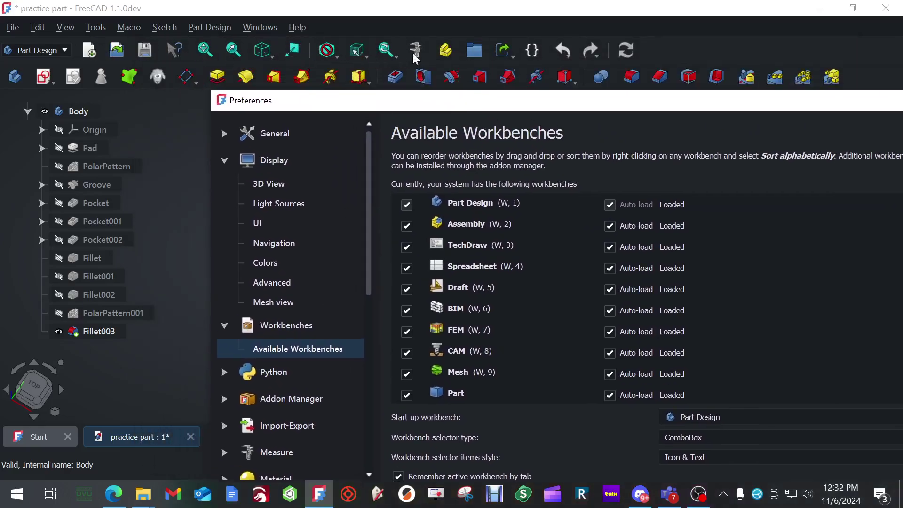
drag(598, 106, 473, 63)
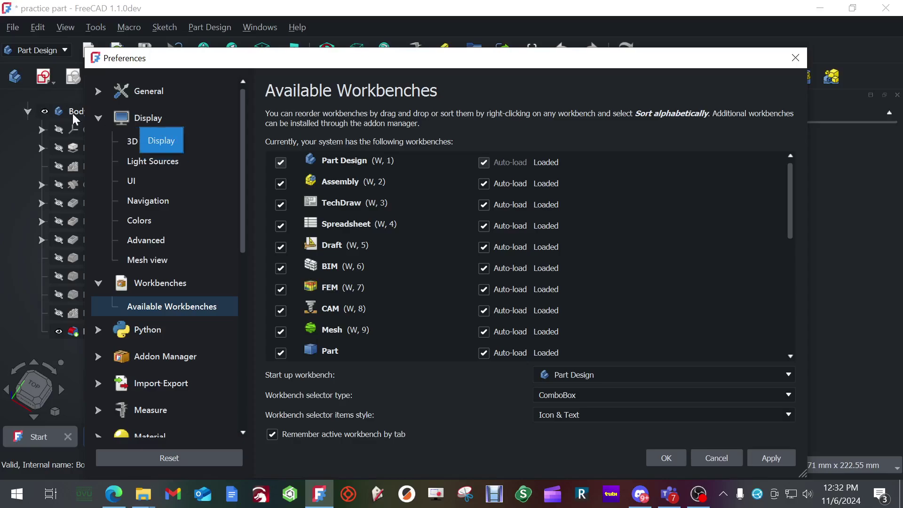
Check the General preferences page, then cancel Preferences without applying any changes.
click(153, 92)
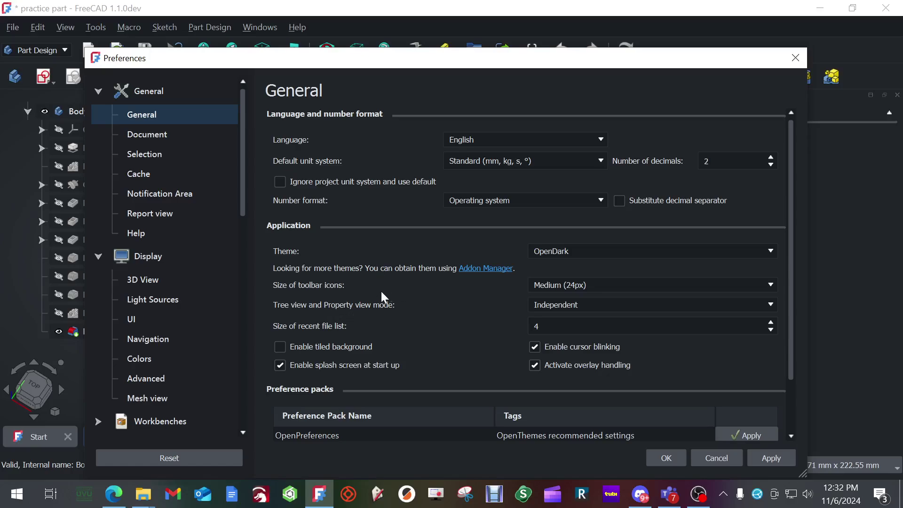
mouse_move(589, 305)
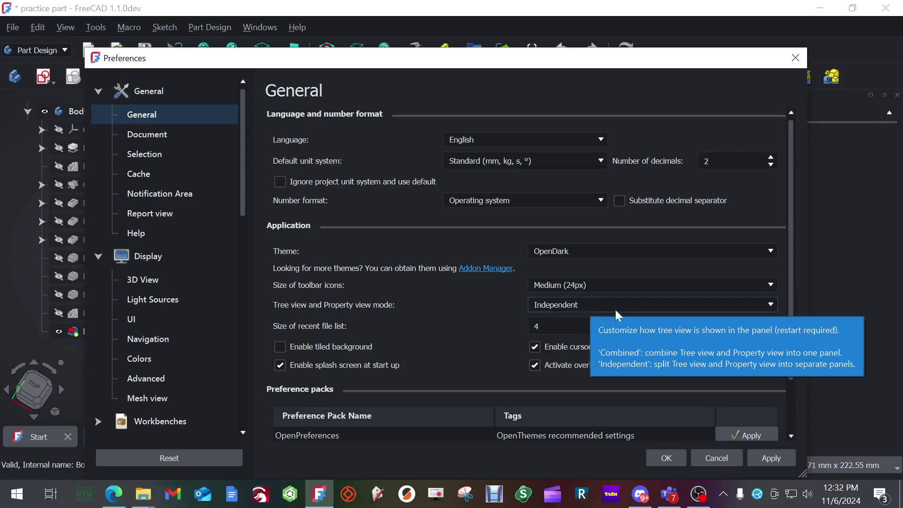
click(723, 461)
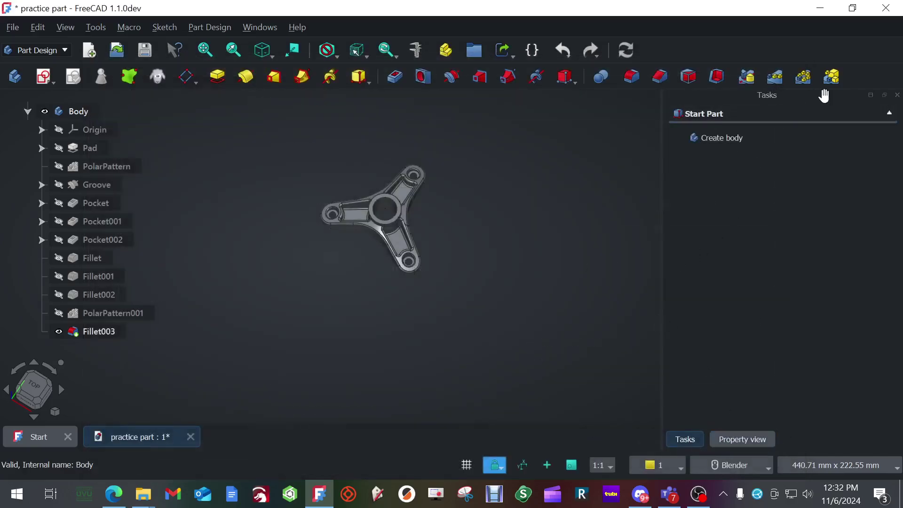
click(734, 440)
click(686, 438)
click(746, 439)
click(693, 446)
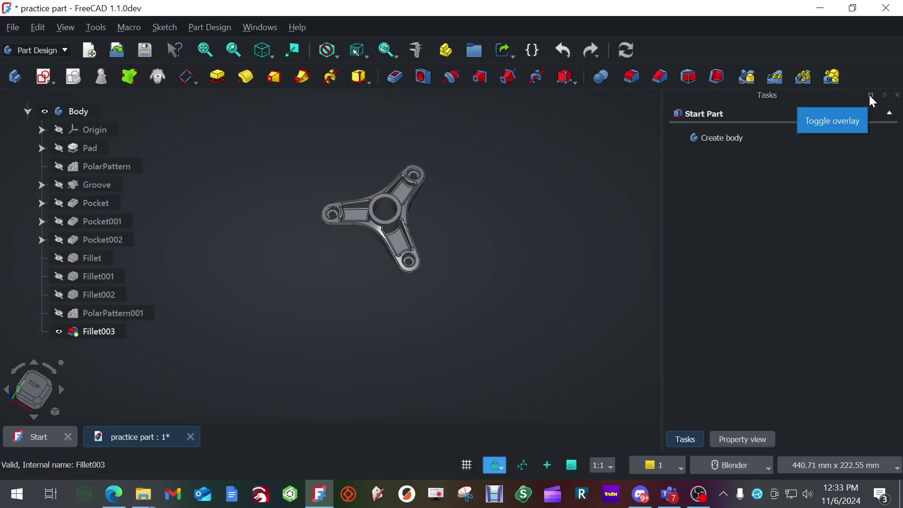
click(742, 441)
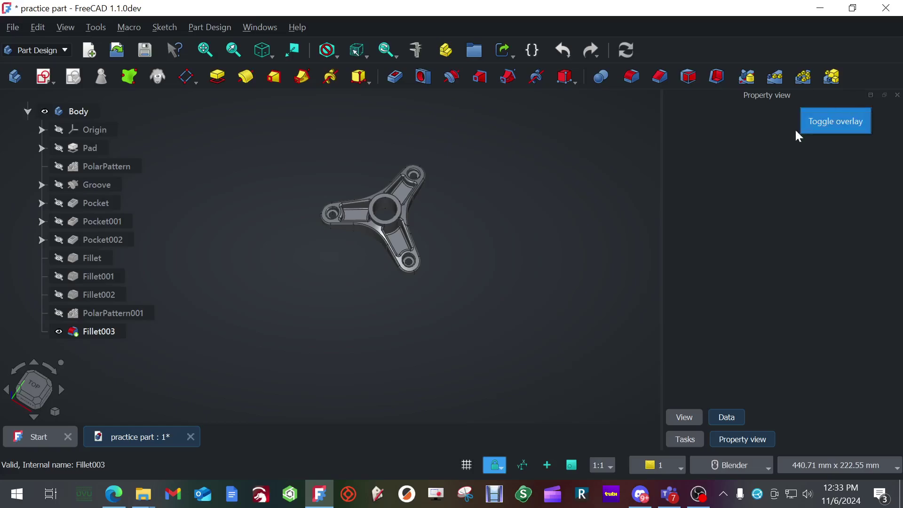
click(694, 443)
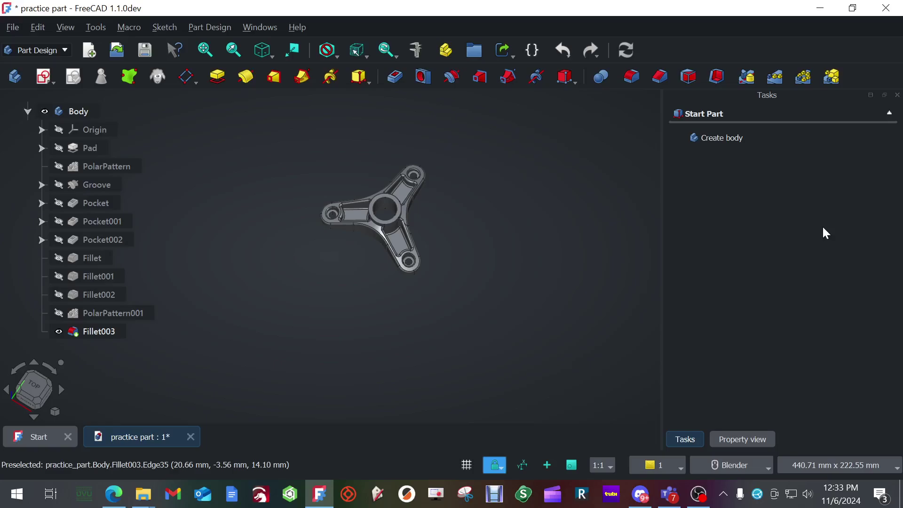
click(738, 435)
click(684, 439)
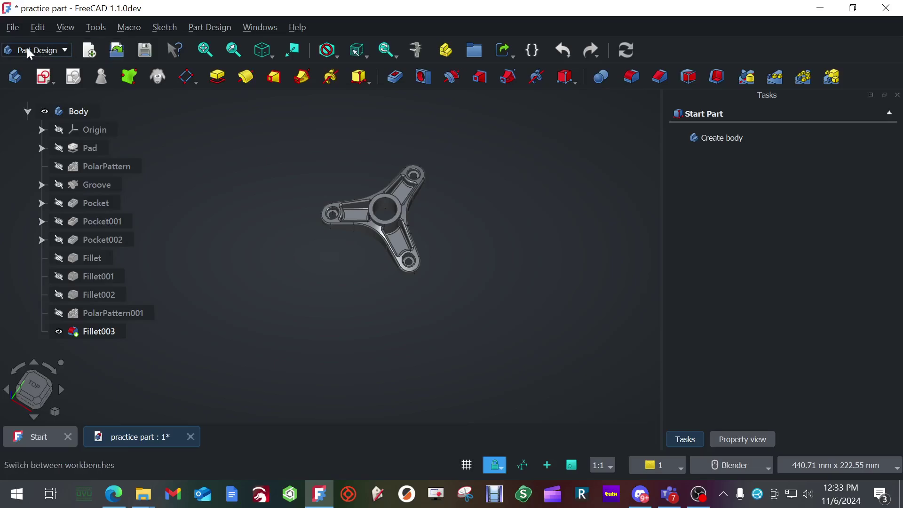
Turn Lock toolbars off and back on from the toolbar context menu.
right_click(725, 46)
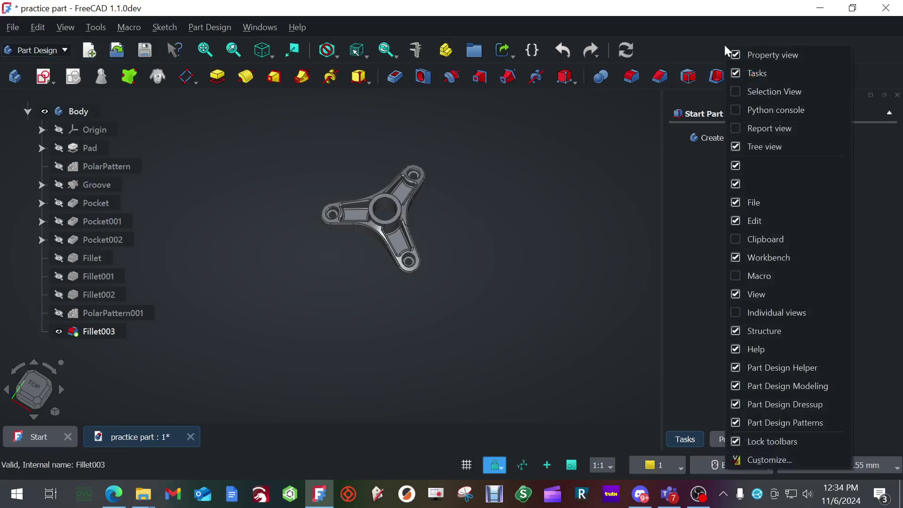
click(739, 442)
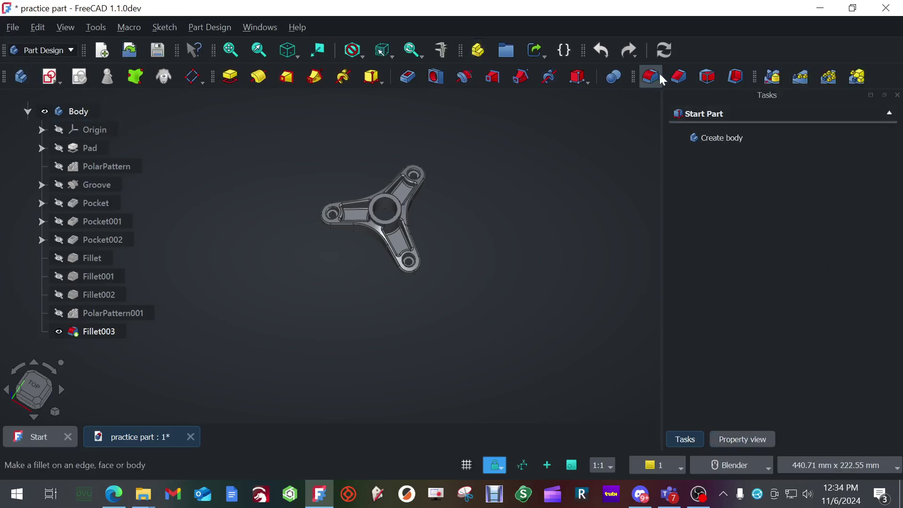
right_click(721, 47)
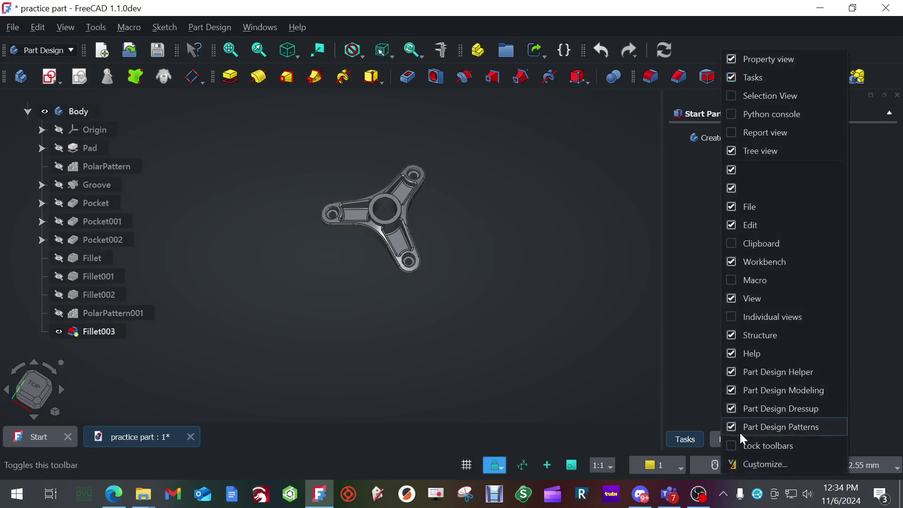
click(734, 444)
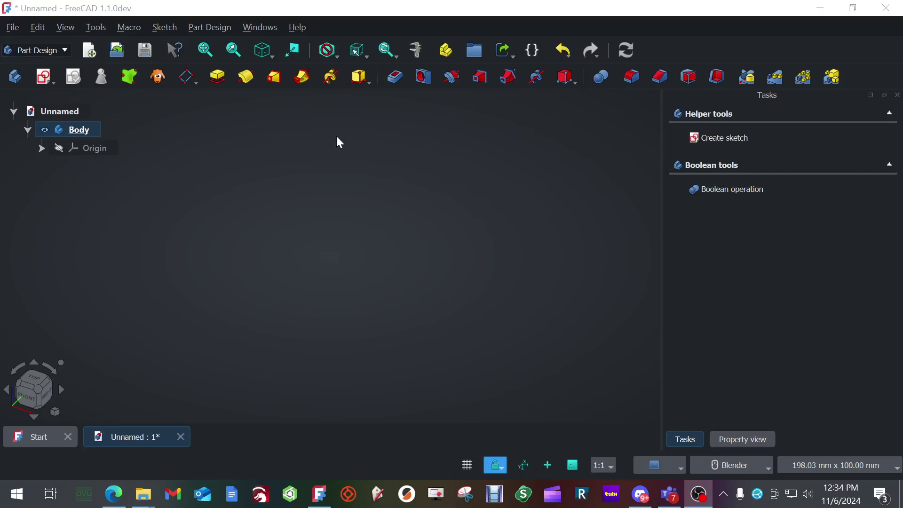
Create a new sketch in the Body attached to the XY-plane.
click(725, 139)
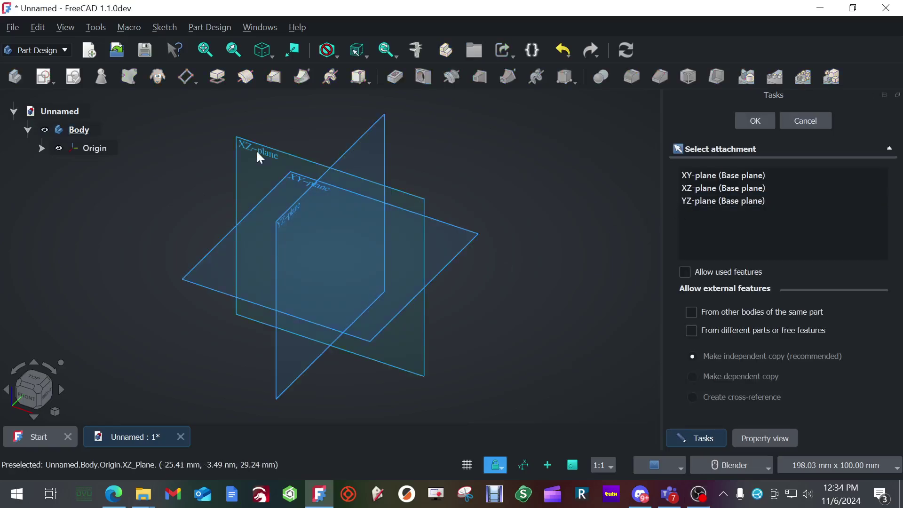
click(189, 281)
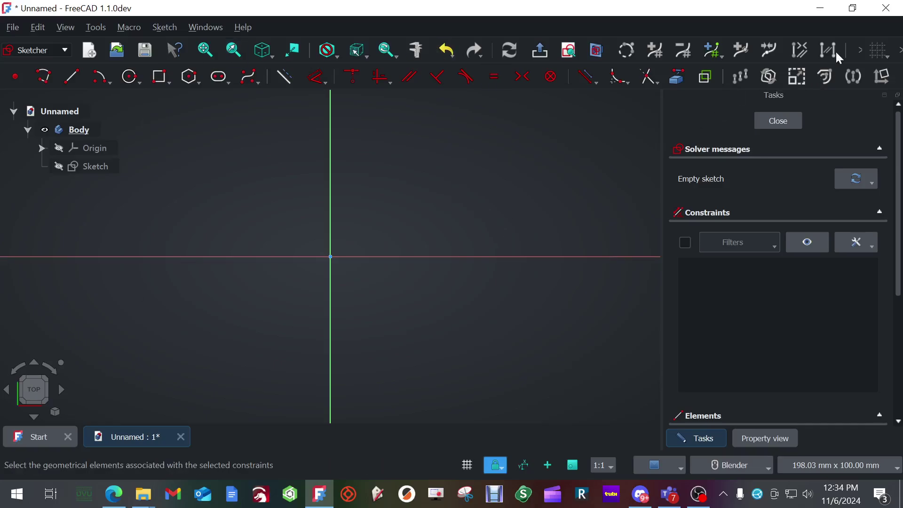
Enable the sketch grid and draw a roughly 20 mm arc centred on the origin, starting on the V axis.
click(881, 54)
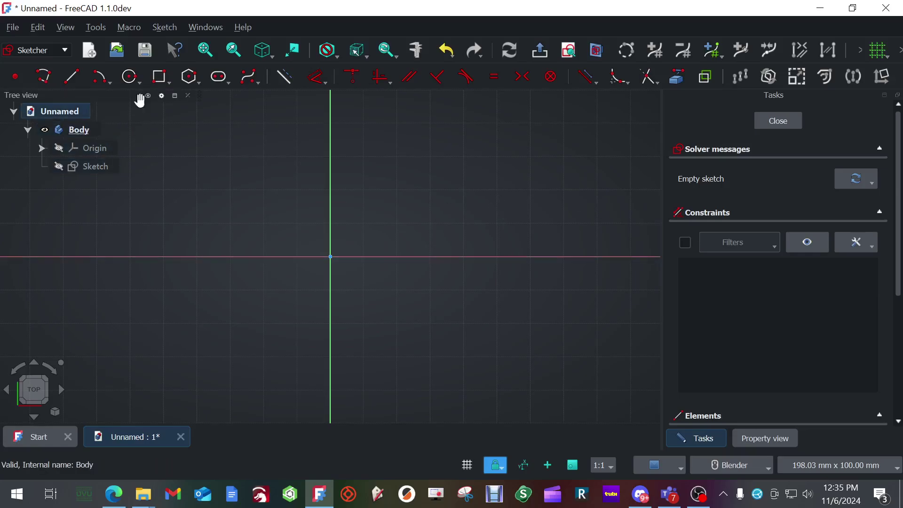
click(100, 80)
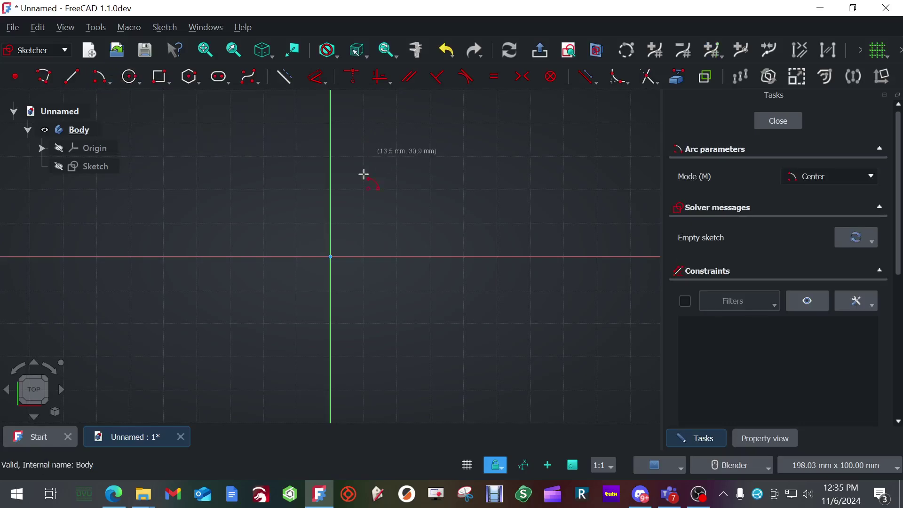
click(330, 257)
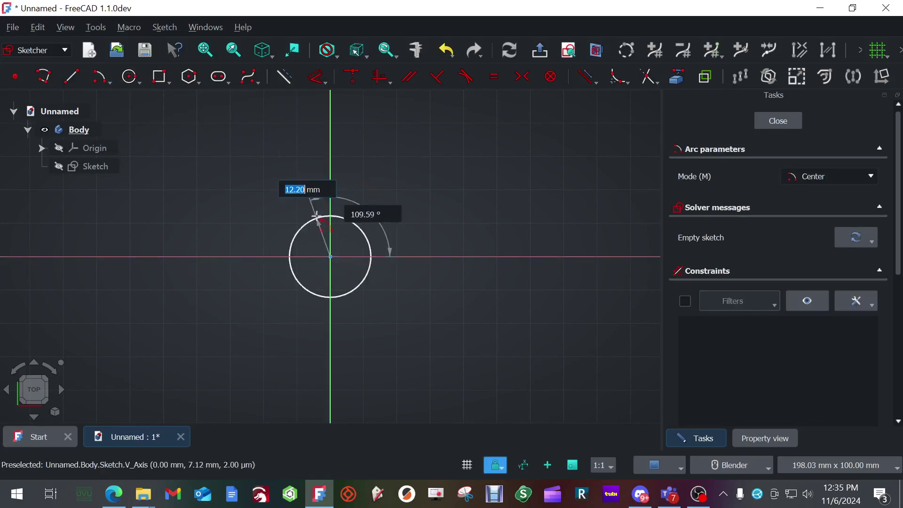
click(330, 191)
click(459, 283)
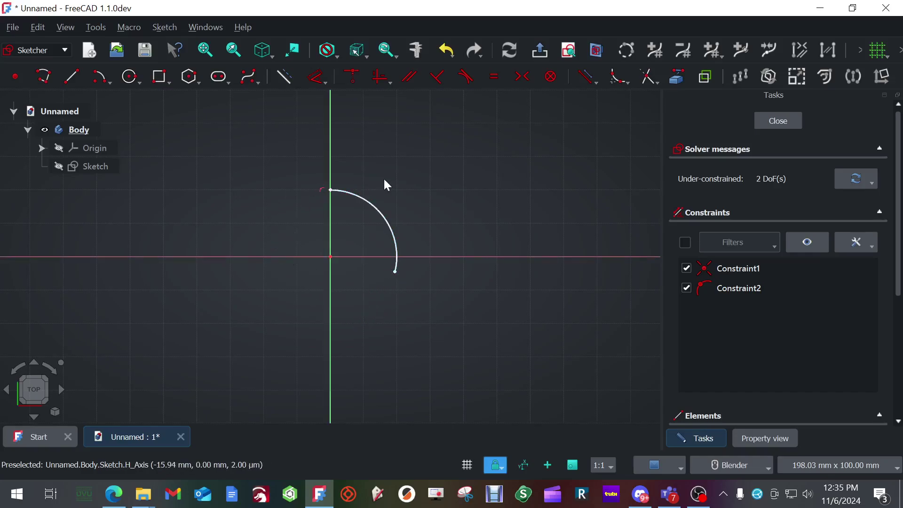
click(66, 30)
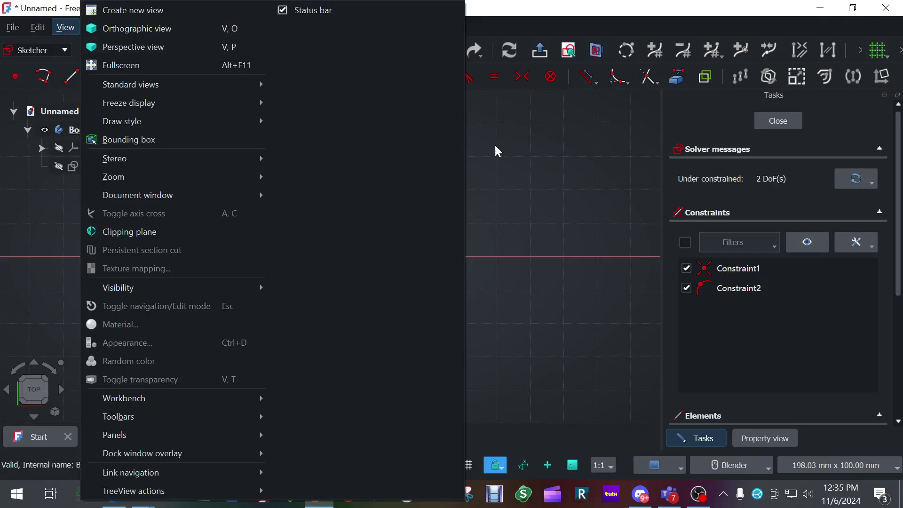
click(439, 113)
click(167, 29)
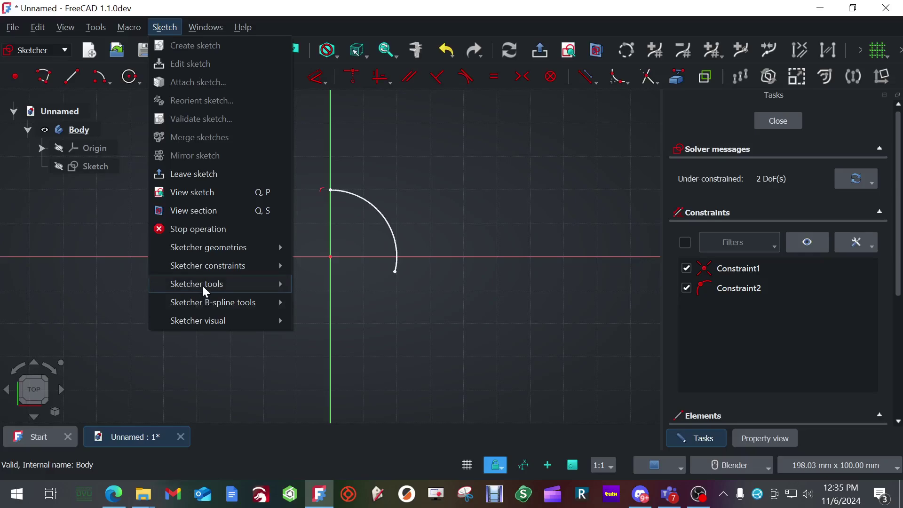
mouse_move(204, 286)
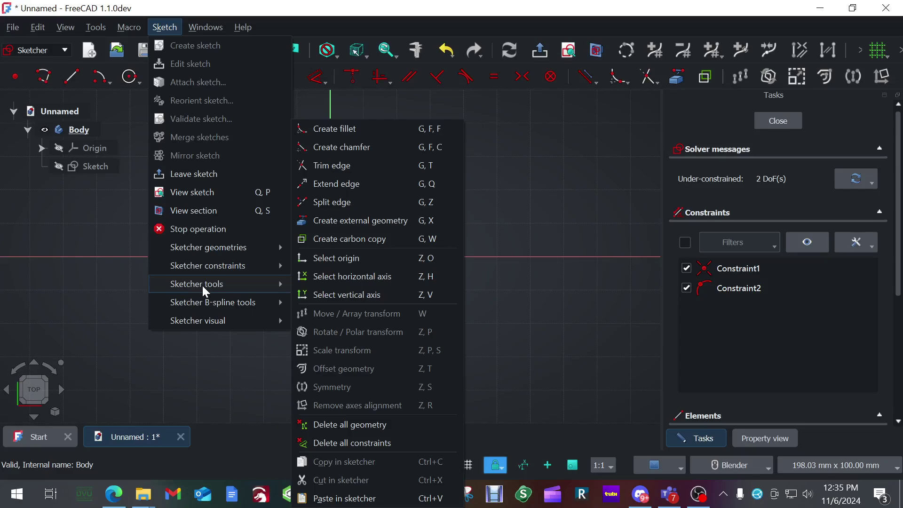
mouse_move(206, 320)
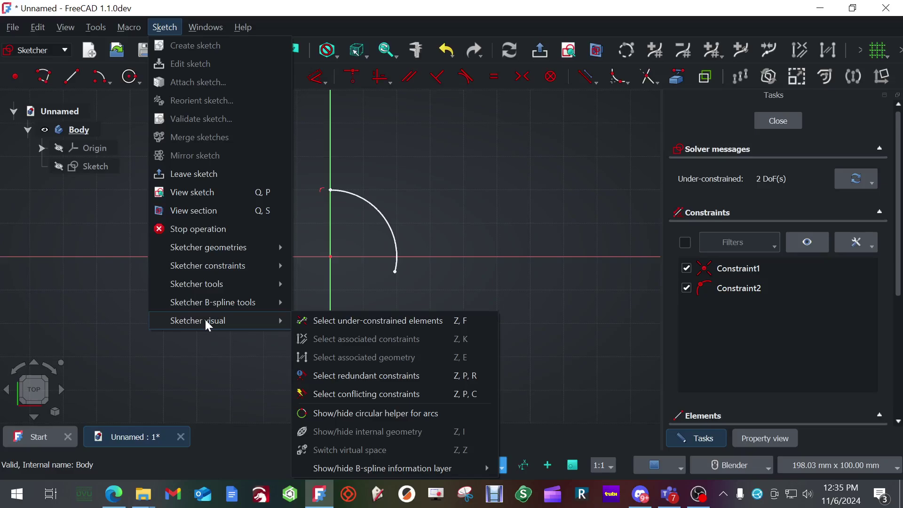
click(391, 414)
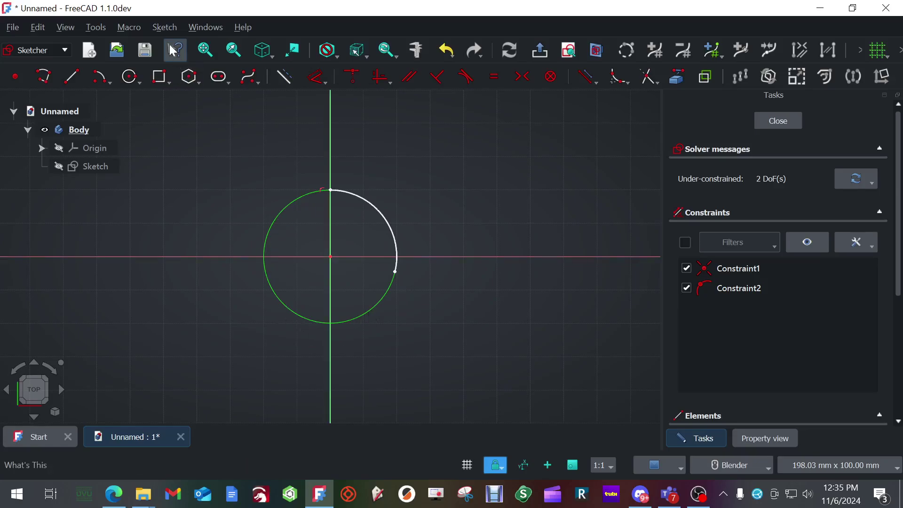
click(165, 28)
mouse_move(196, 312)
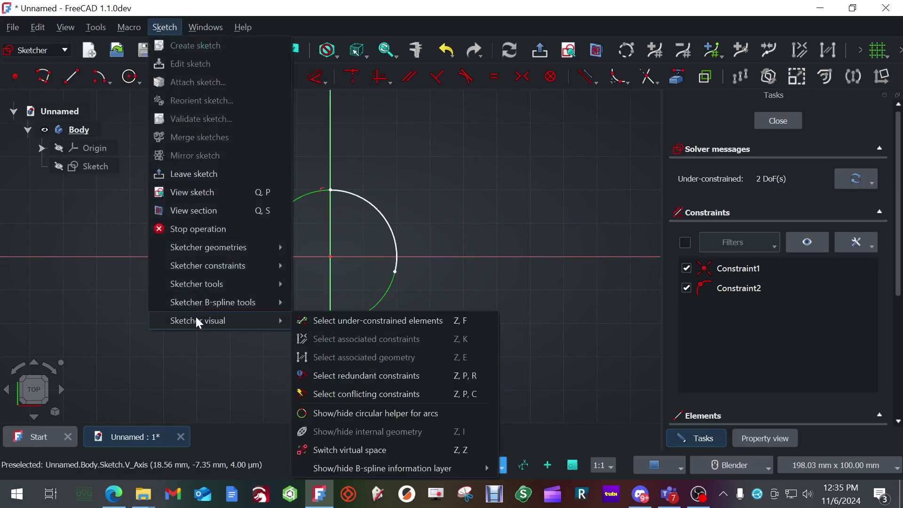
click(393, 413)
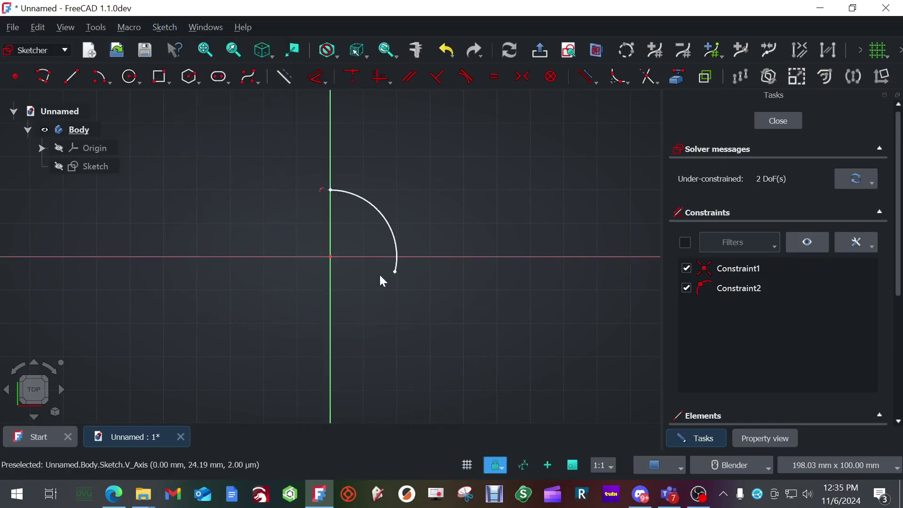
click(872, 246)
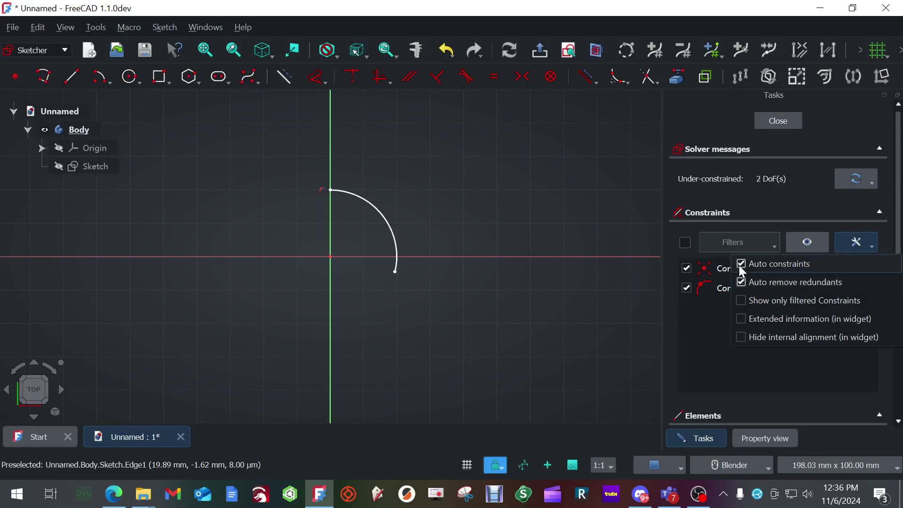
click(582, 207)
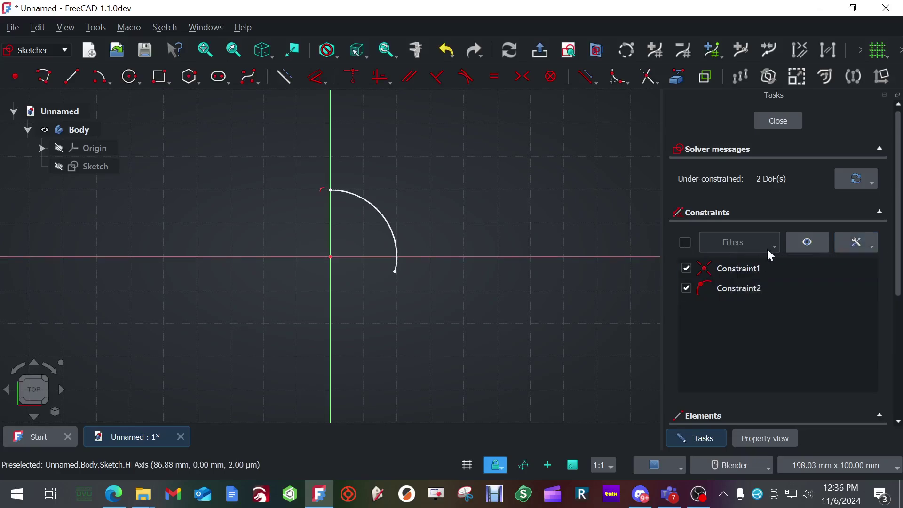
click(812, 246)
click(812, 246)
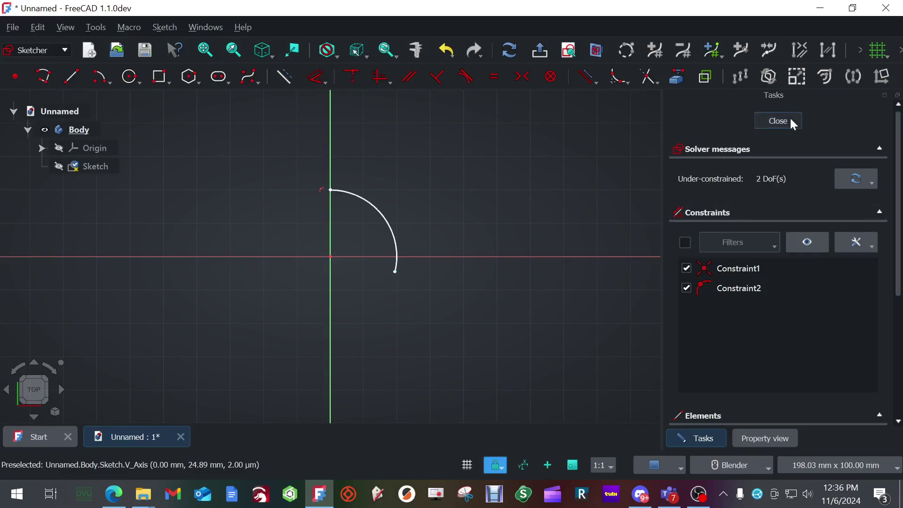
Delete the arc and its two constraints, leaving the sketch with no geometry.
click(352, 196)
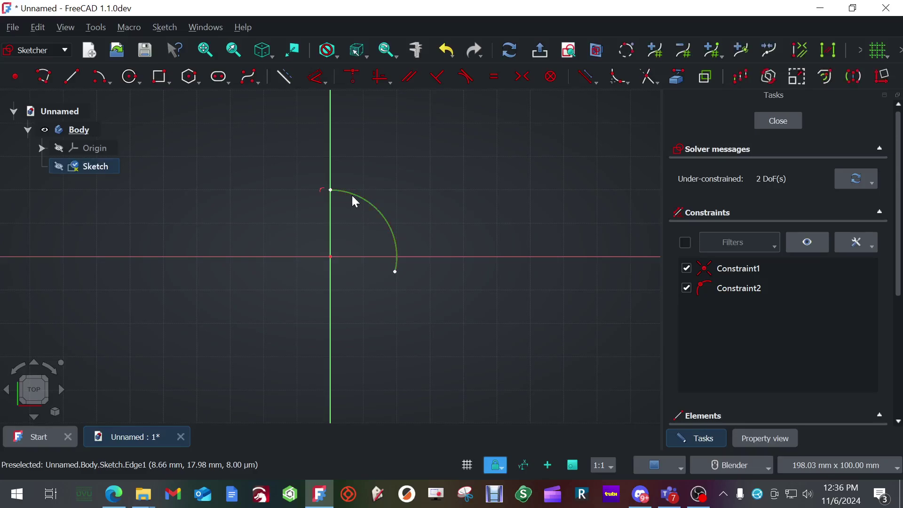
key(Delete)
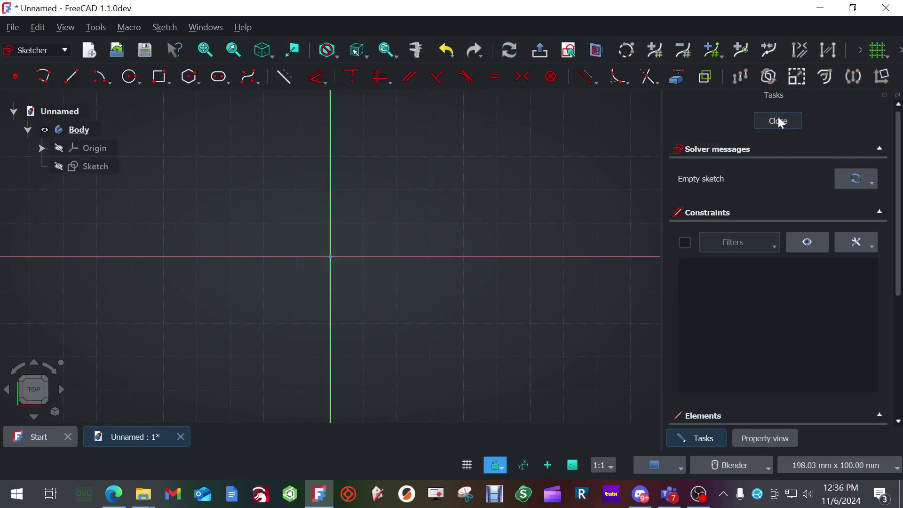